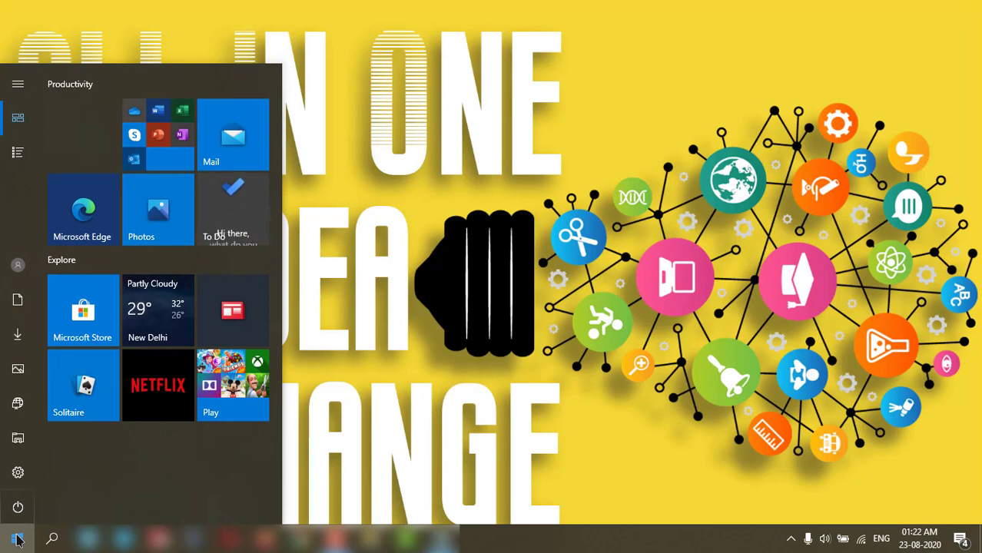
Open Screen Saver Settings from a 'scree' search, choose Bubbles as the screen saver, and preview it.
type("scree")
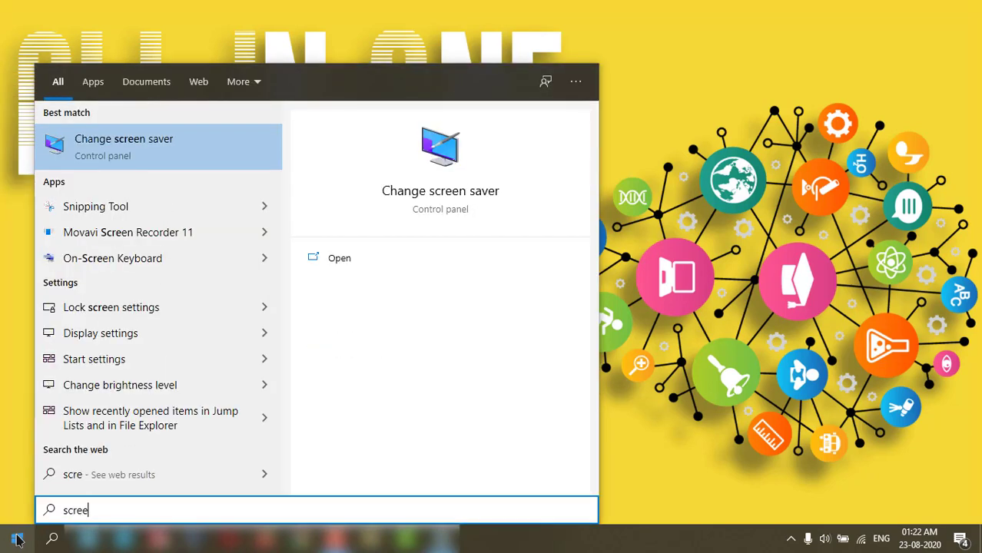
left_click(204, 153)
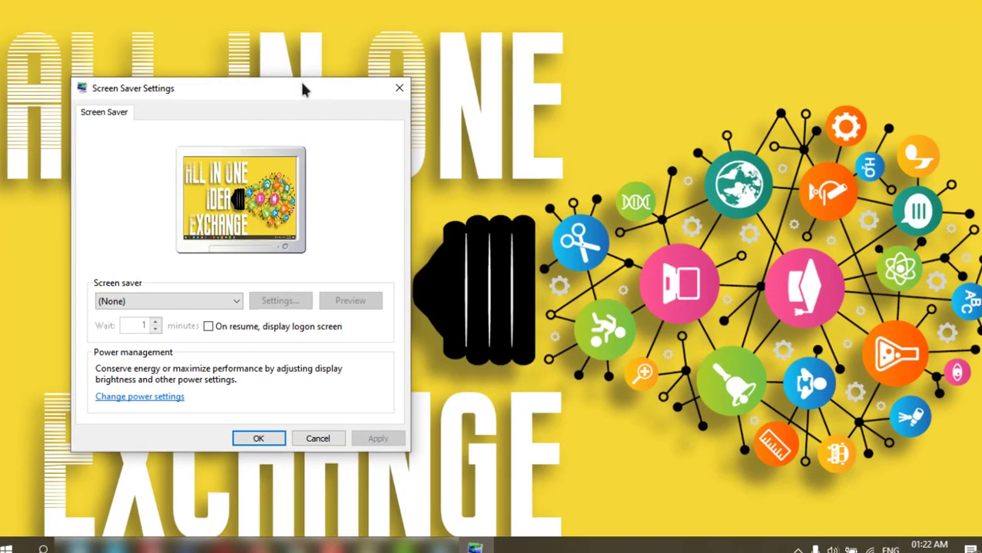
left_click_drag(301, 86, 652, 124)
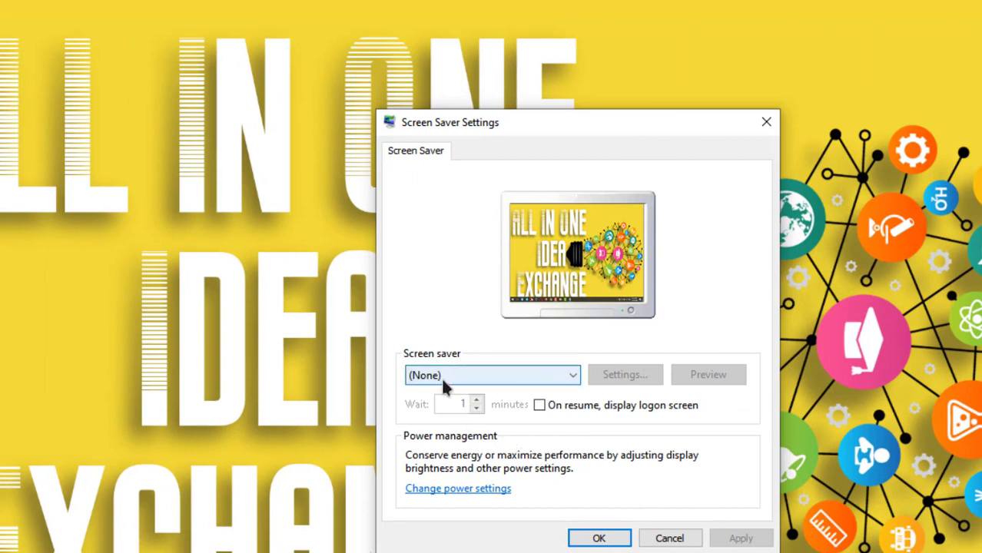
left_click(463, 371)
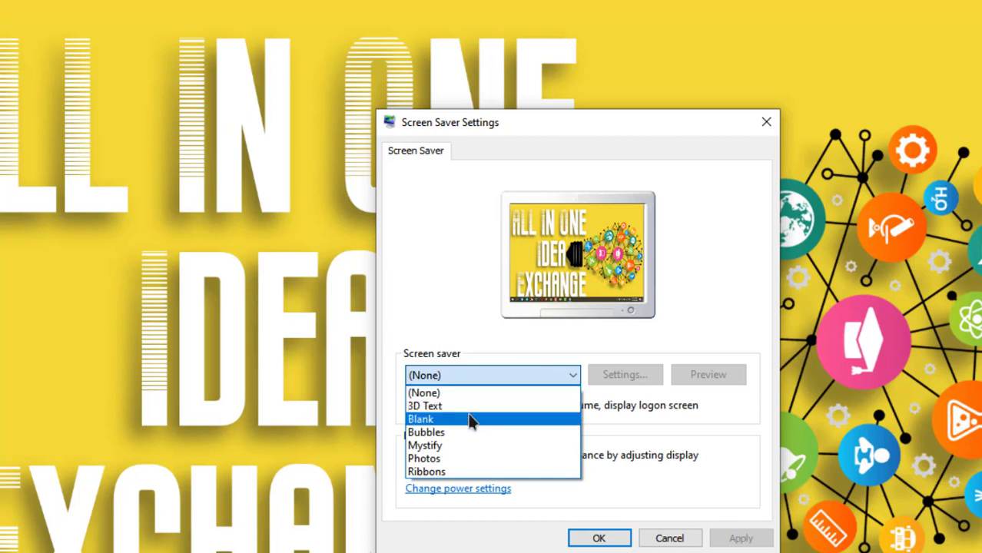
left_click(467, 408)
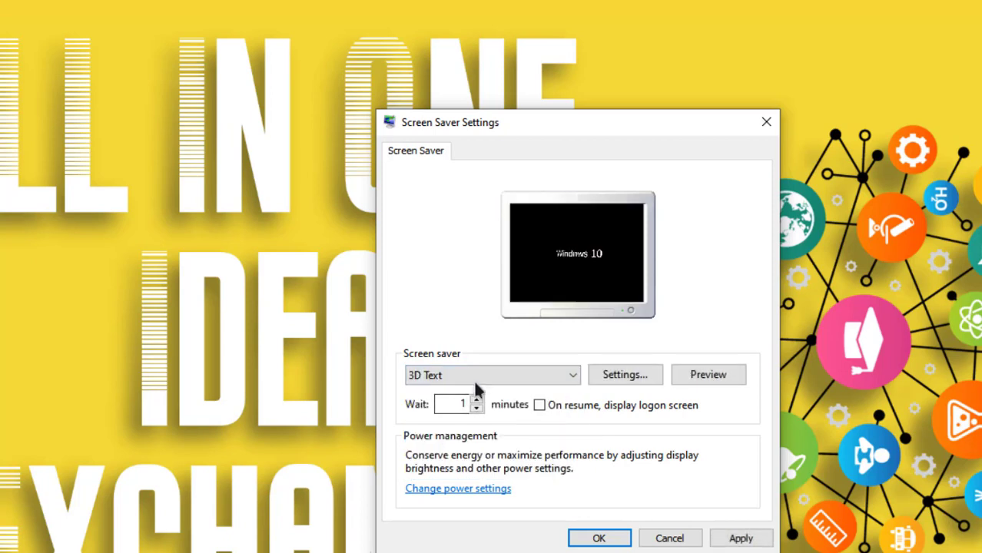
left_click(474, 374)
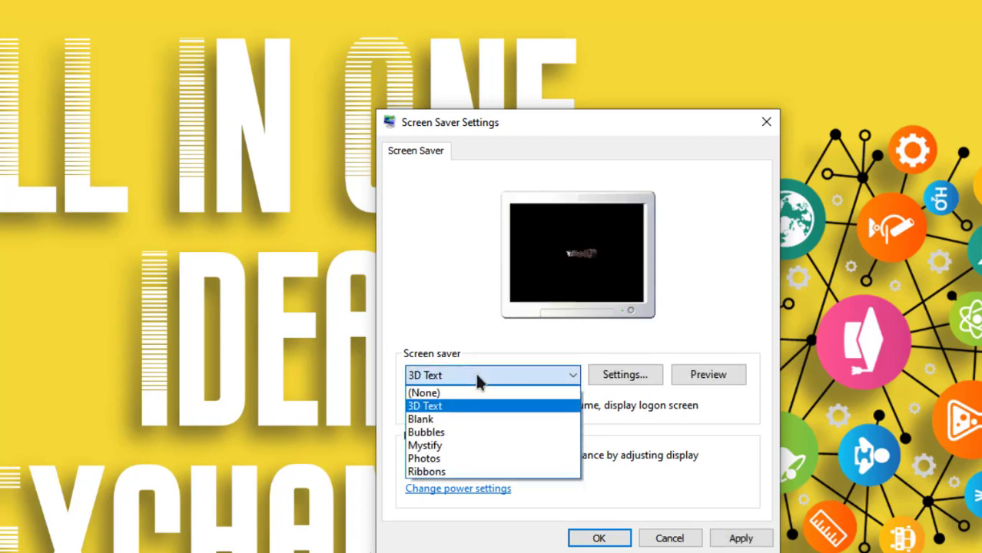
left_click(472, 432)
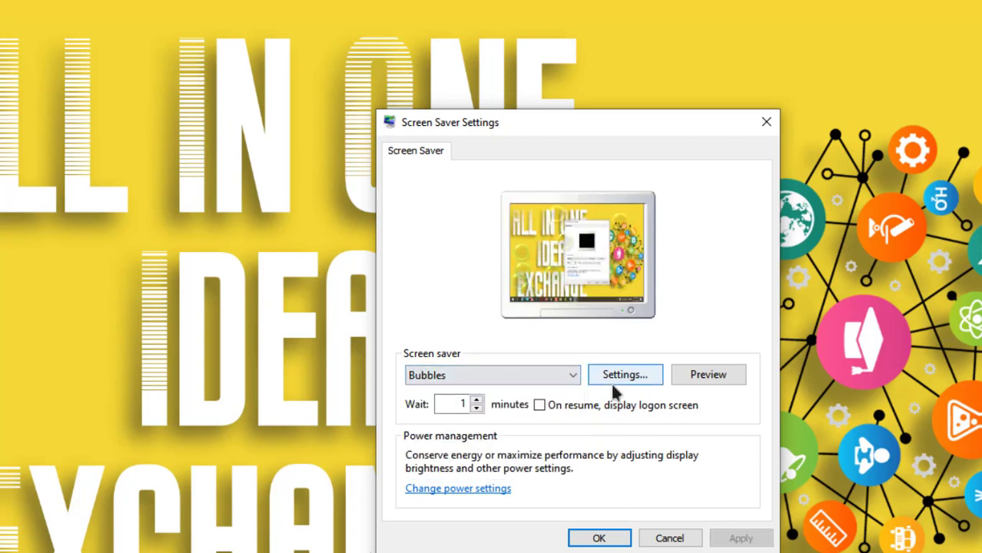
left_click(700, 384)
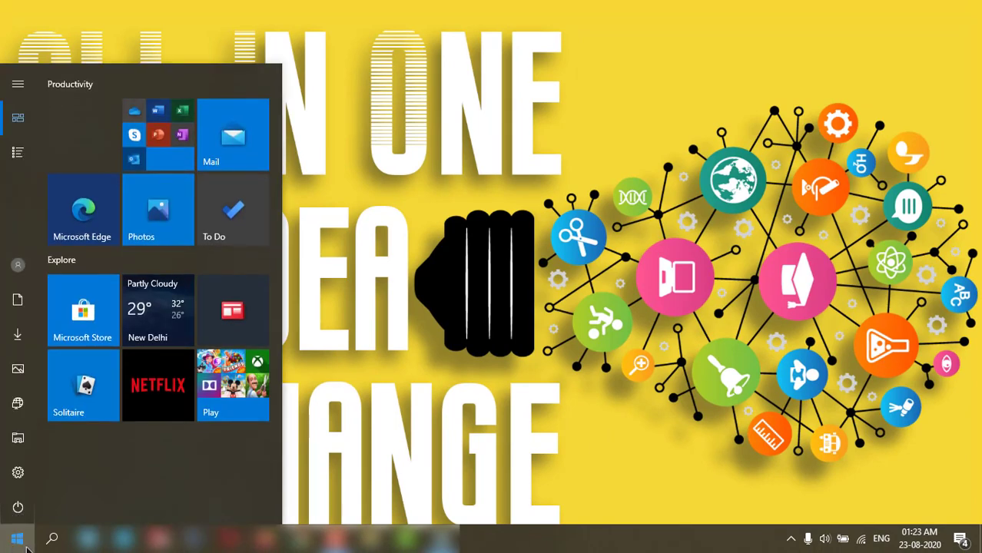
Run the Power troubleshooter from Troubleshoot settings, apply its power plan fix, and close it.
type("trob")
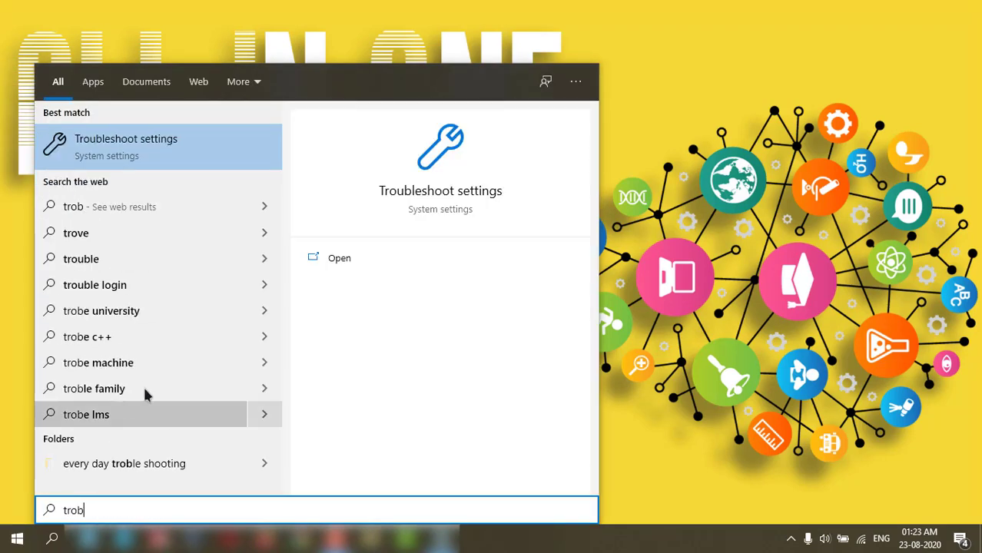
left_click(195, 152)
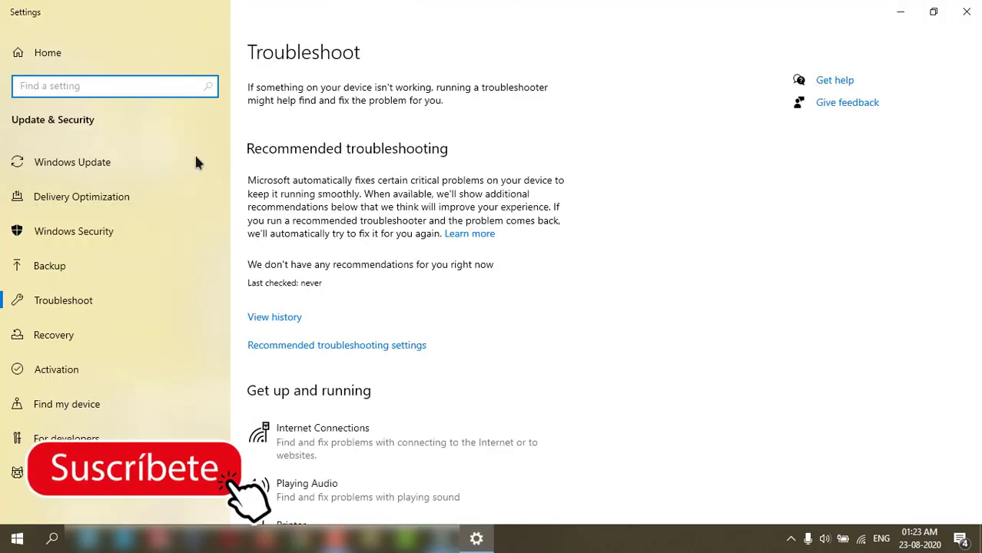
scroll(934, 378, "down", 4)
scroll(926, 376, "down", 2)
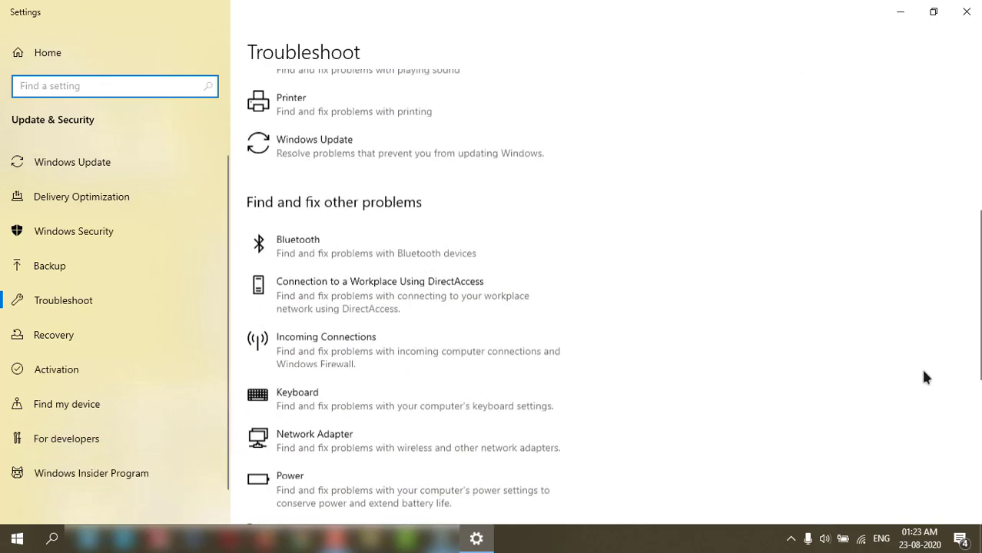
scroll(926, 407, "down", 1)
scroll(375, 235, "down", 2)
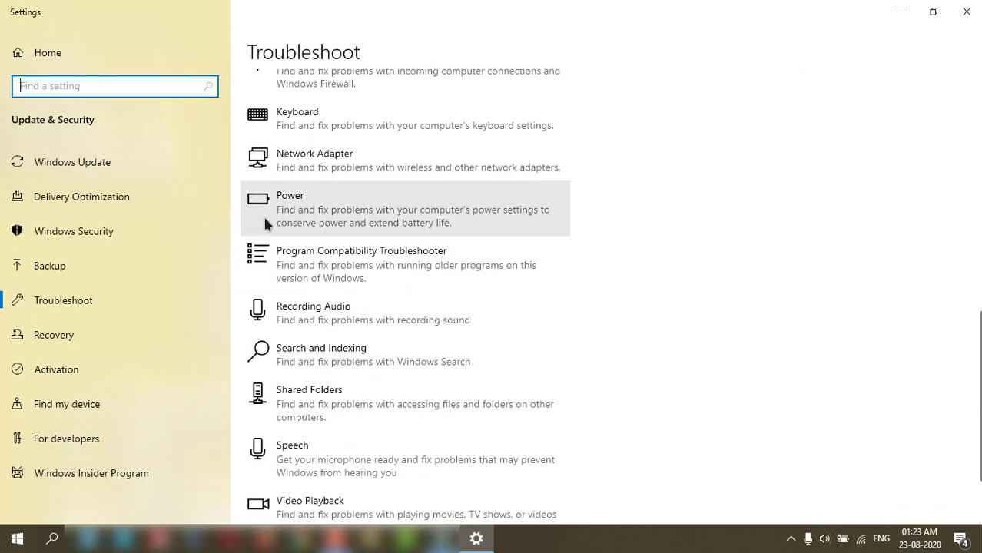
left_click(304, 220)
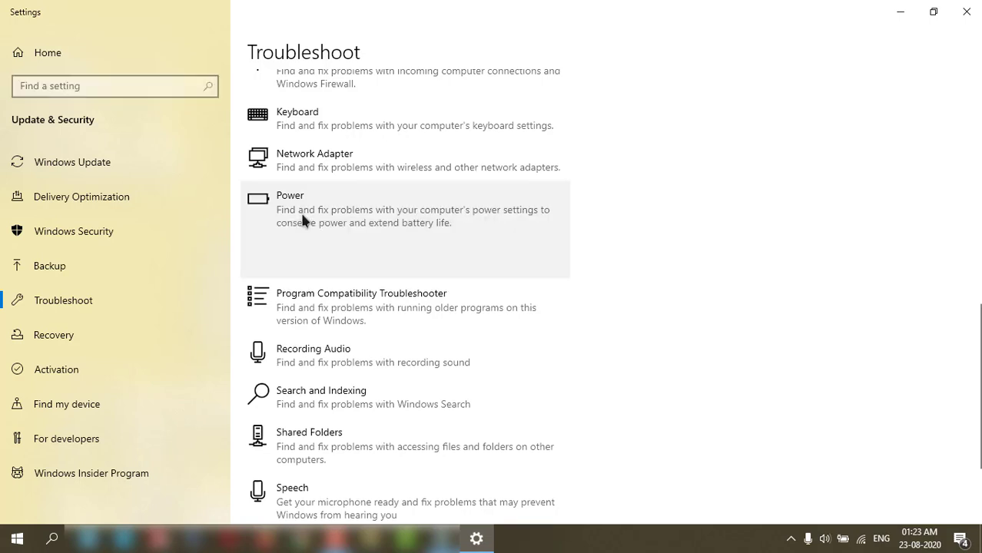
left_click(496, 262)
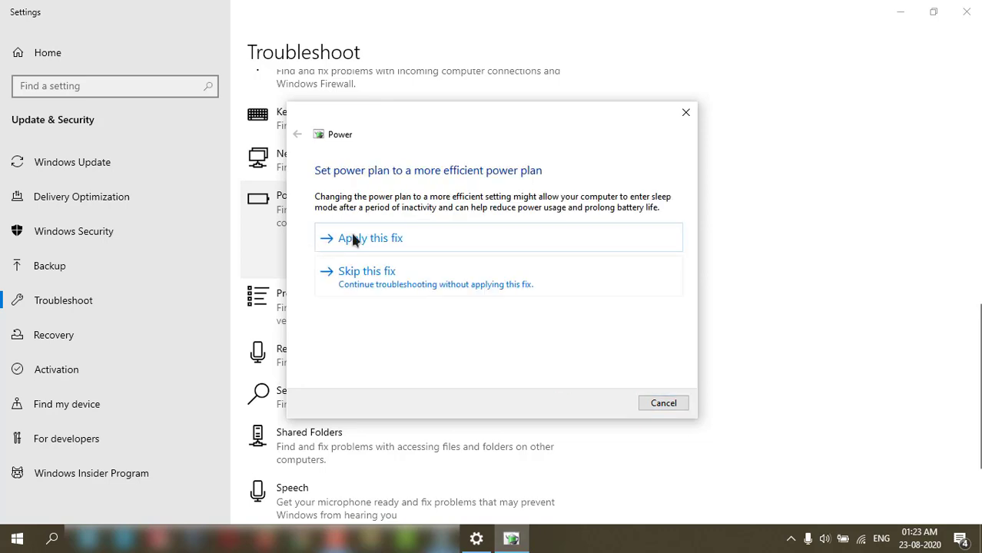
left_click(419, 239)
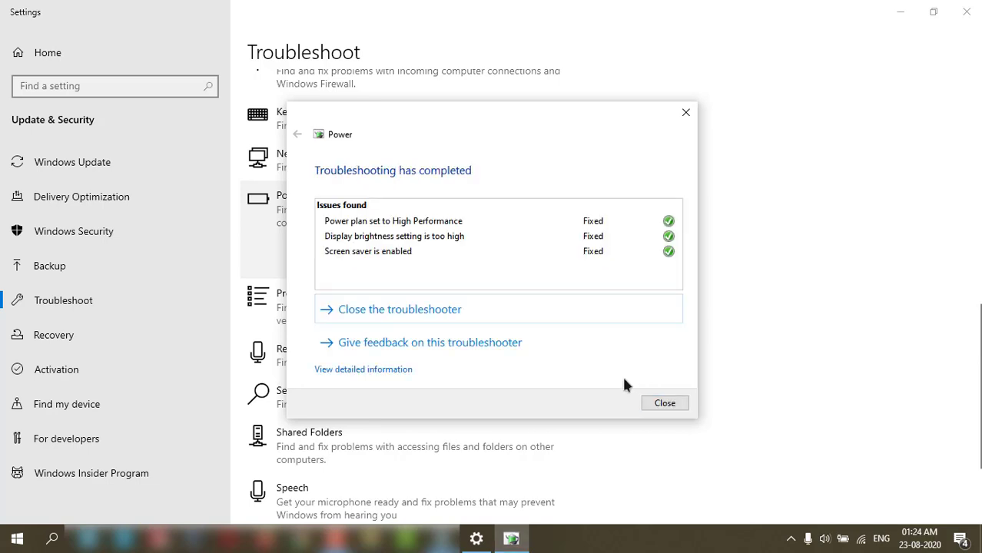
left_click(664, 404)
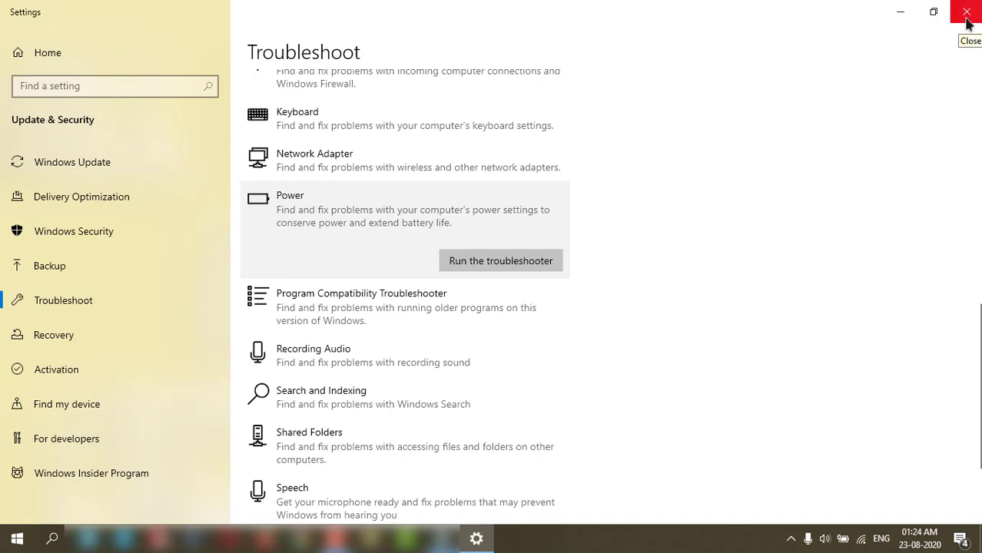
Launch Control Panel via Win+R and restore the Balanced plan's default settings in Power Options.
left_click(966, 18)
key("super")
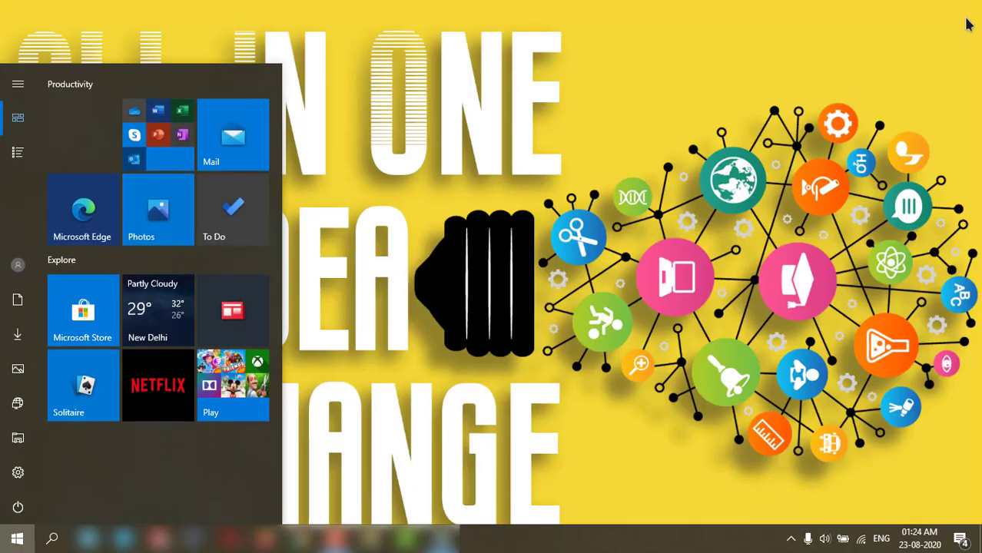
key("super+r")
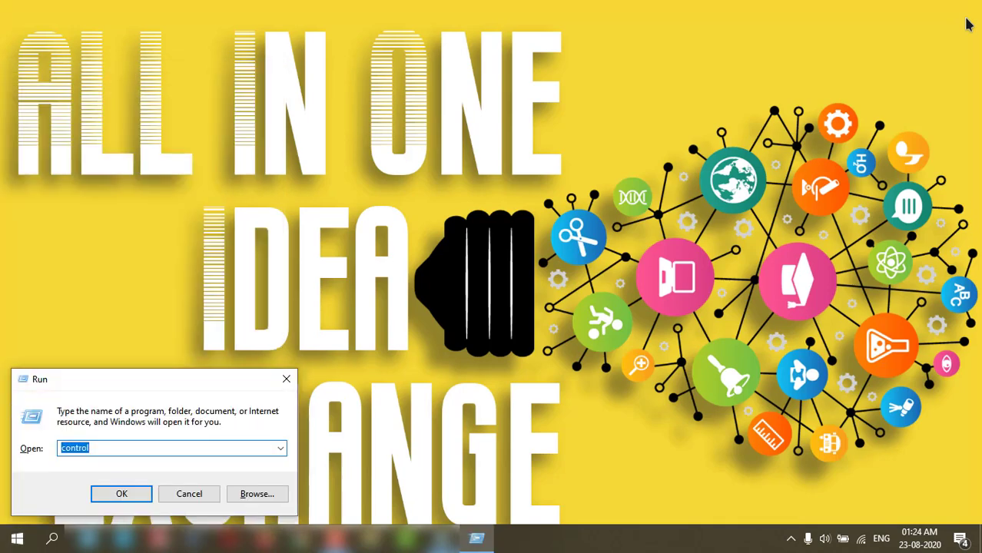
key("Return")
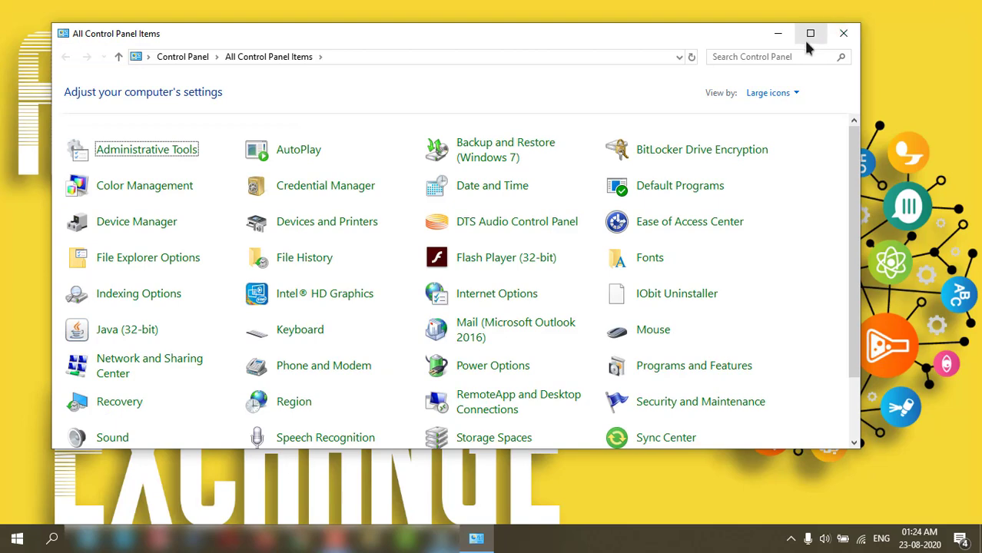
left_click(807, 41)
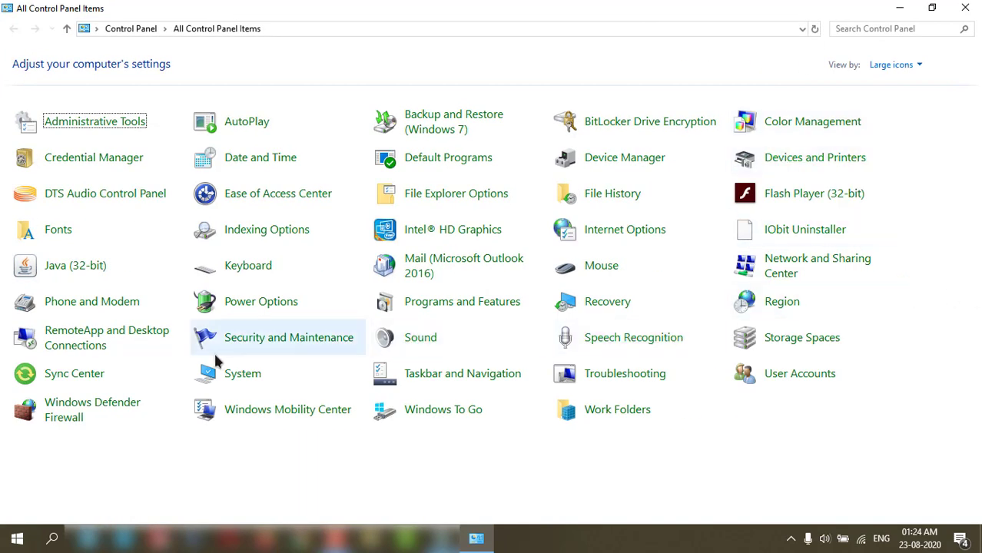
left_click(250, 306)
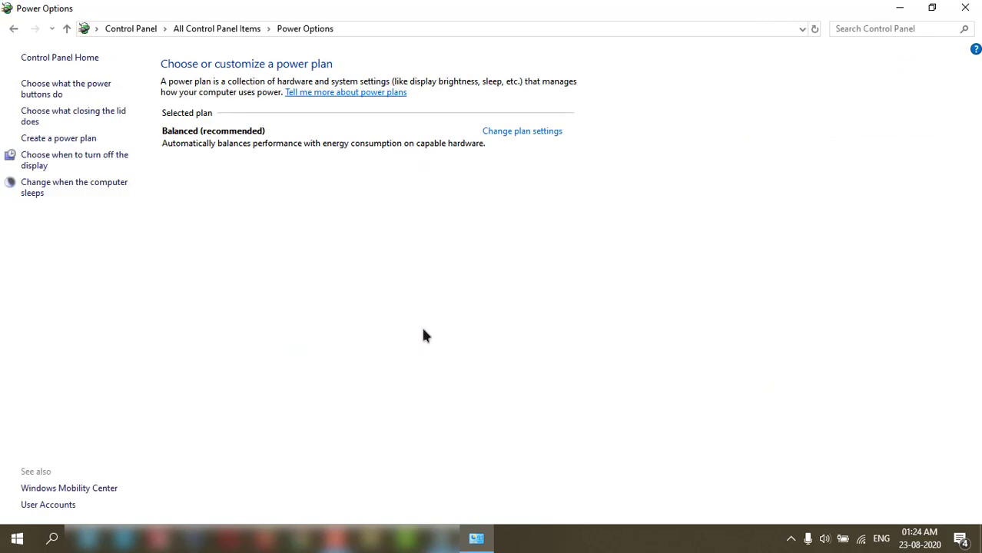
left_click(57, 165)
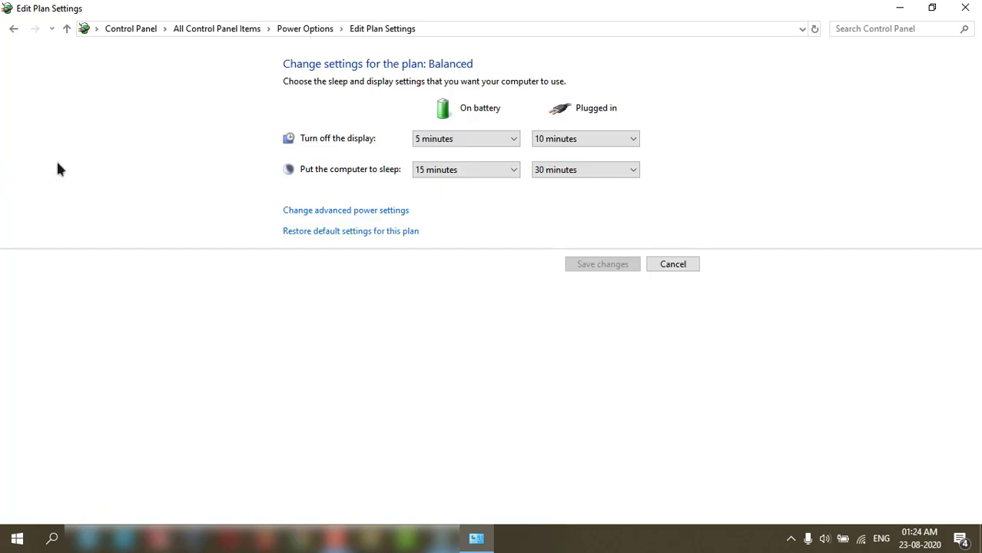
left_click(318, 232)
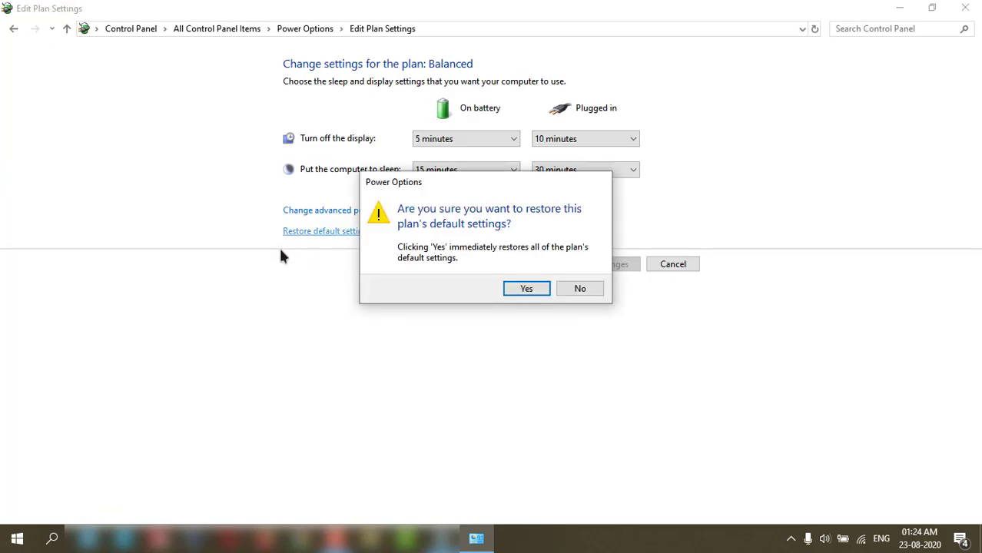
left_click(522, 290)
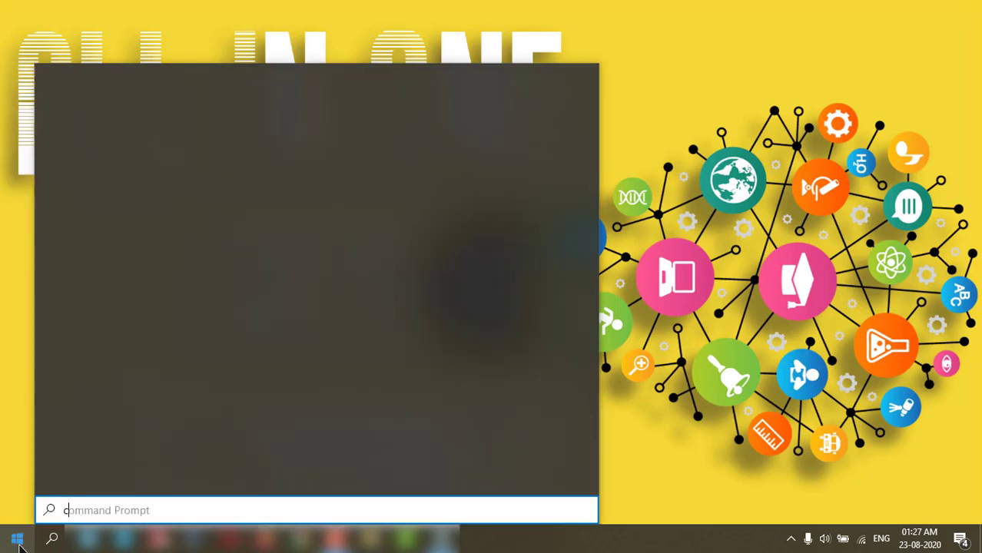
Search 'cmd' and run Command Prompt as administrator.
type("md")
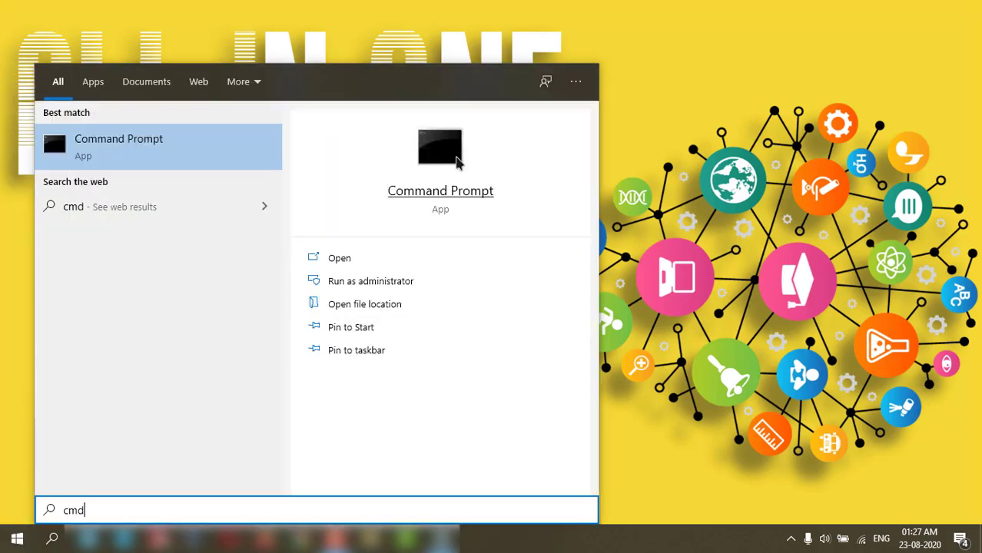
right_click(455, 158)
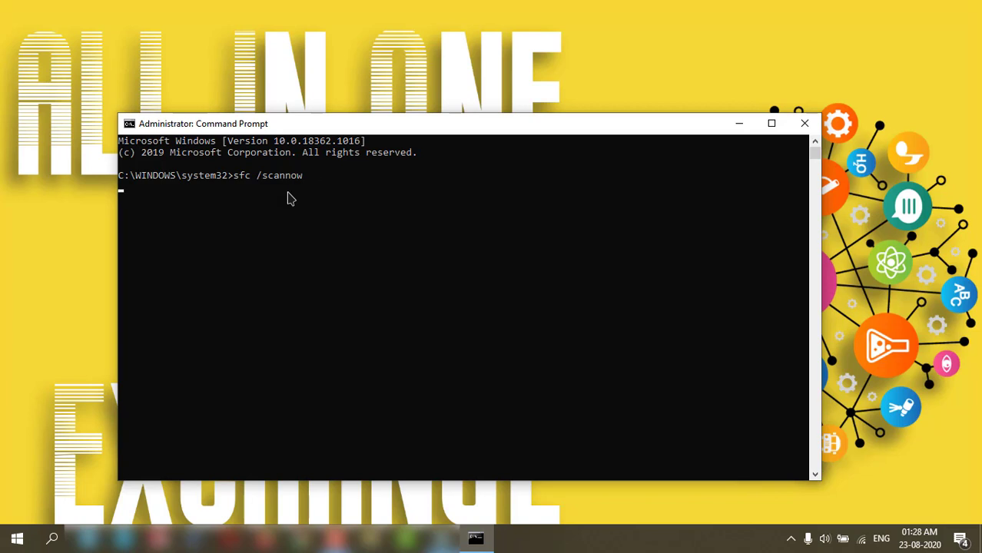
Execute sfc /scannow in the administrator Command Prompt.
key("Return")
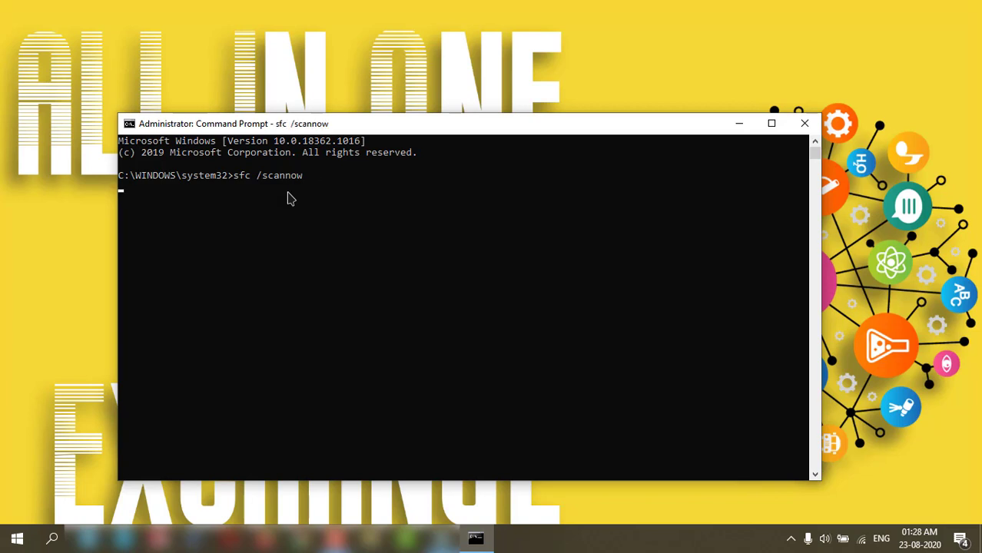